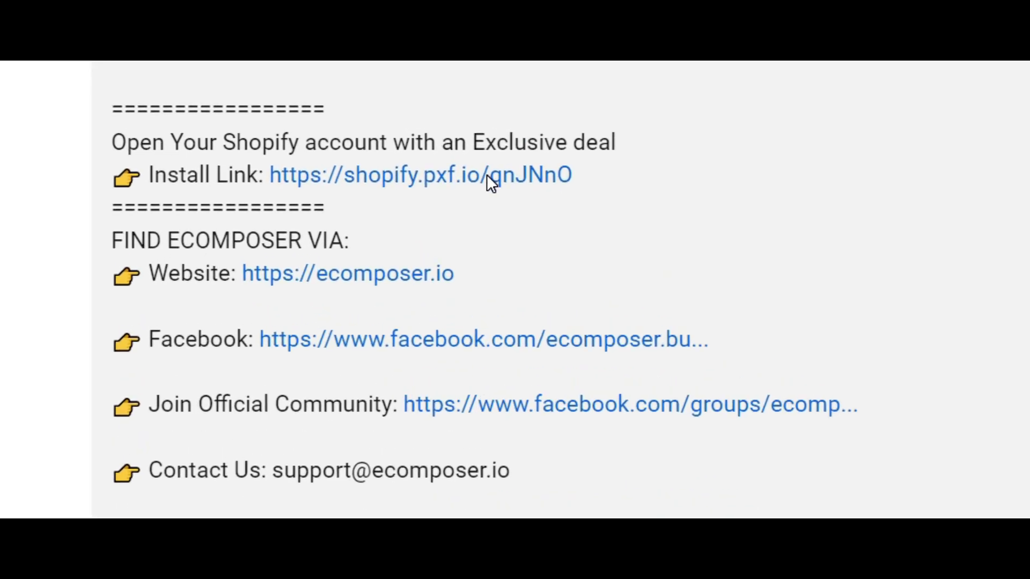
Follow the Install Link to the Shopify free-trial offer page.
left_click(536, 196)
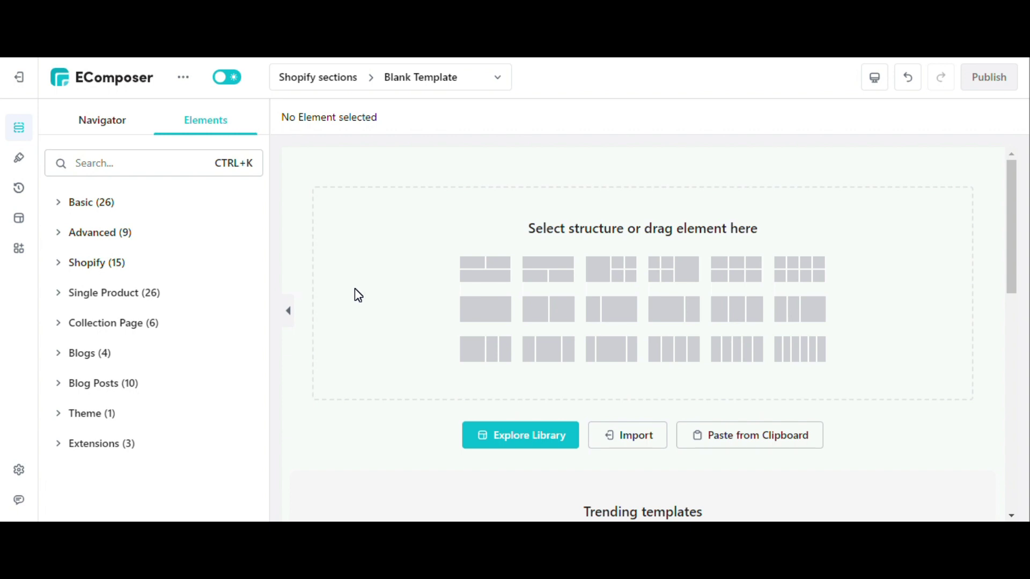
Expand and collapse the Basic, Advanced and Shopify element groups to review their elements.
left_click(127, 207)
scroll(158, 261, "down", 7)
scroll(157, 262, "up", 7)
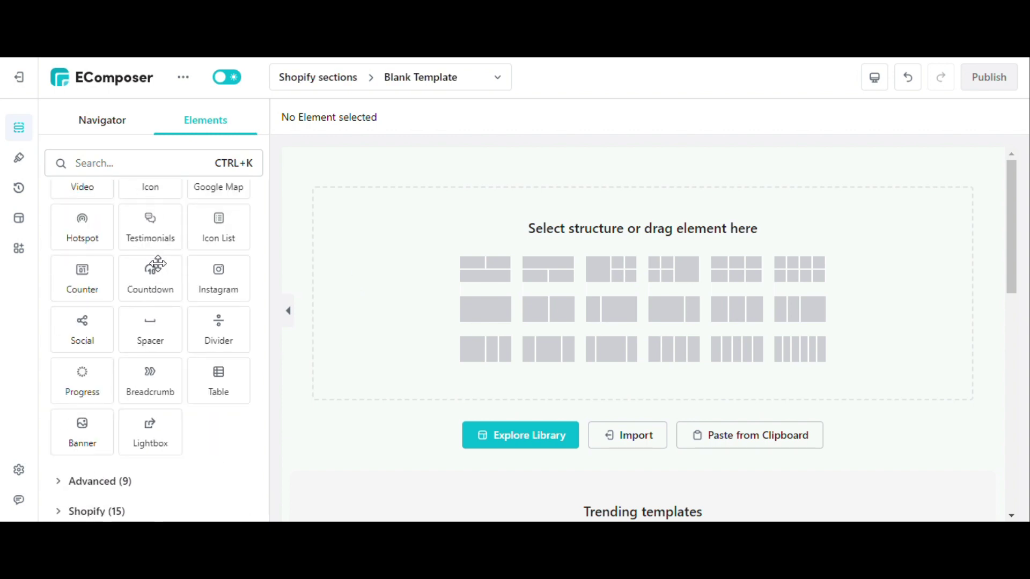
left_click(130, 202)
left_click(129, 236)
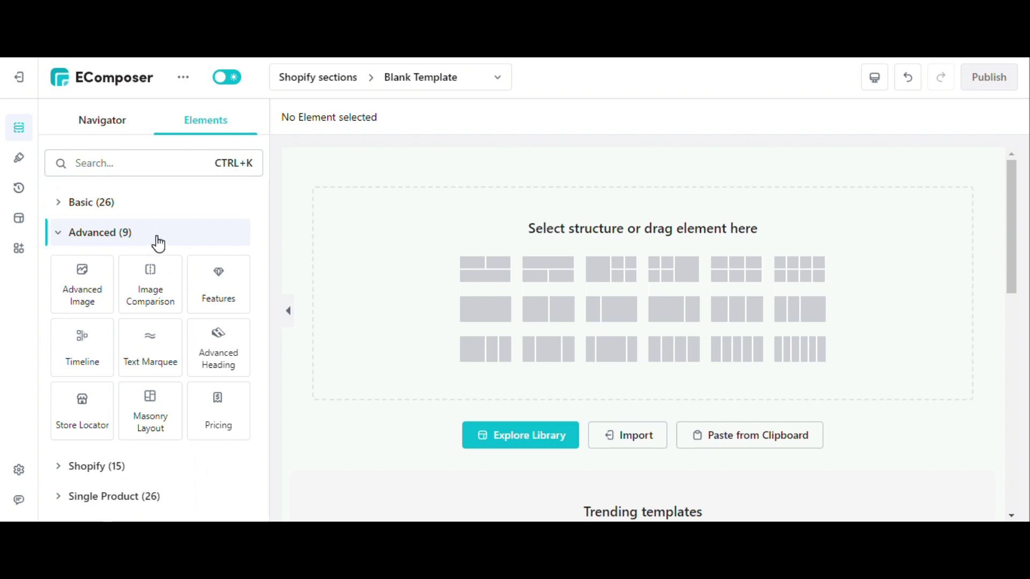
left_click(156, 243)
left_click(141, 263)
scroll(150, 273, "down", 2)
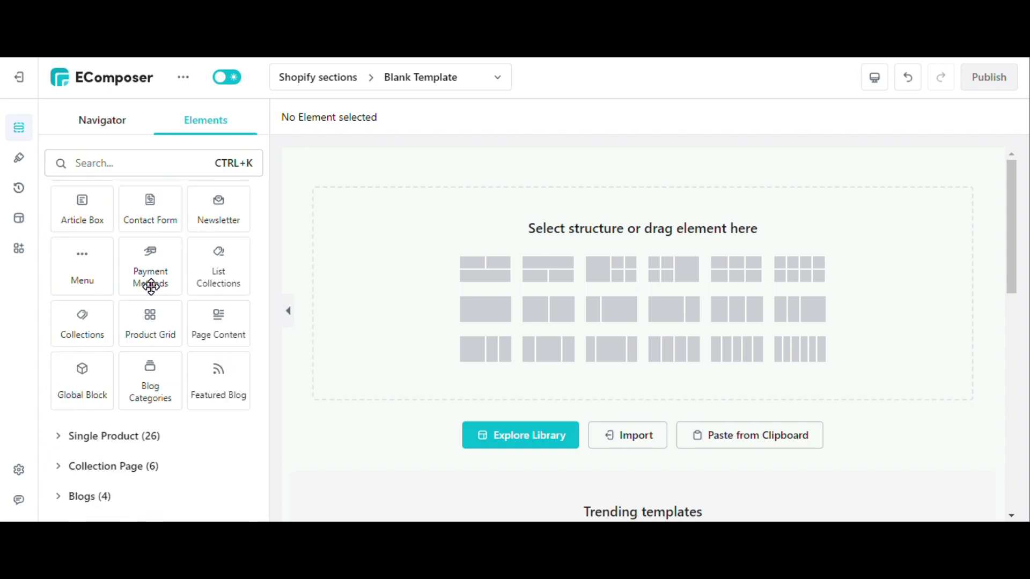
scroll(150, 274, "up", 2)
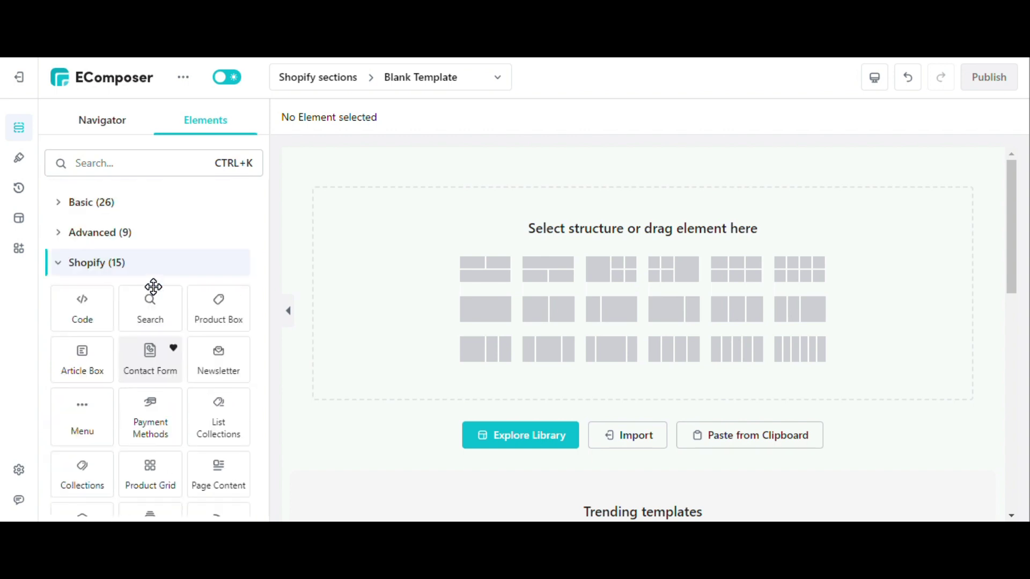
left_click(175, 266)
Expand and collapse the Single Product, Collection Page, Blog and Blog Post element groups.
left_click(159, 295)
scroll(161, 295, "down", 3)
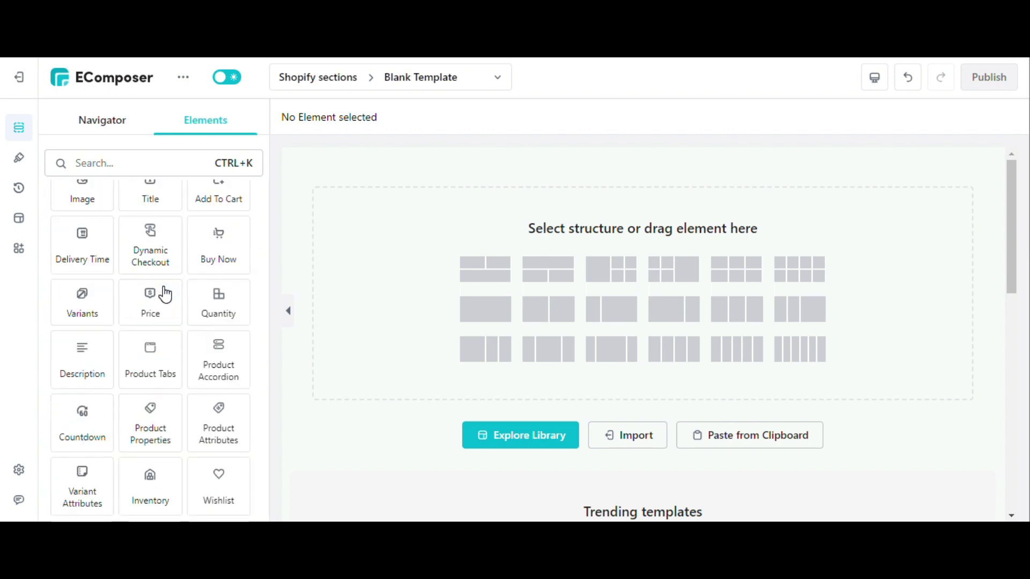
scroll(163, 292, "down", 7)
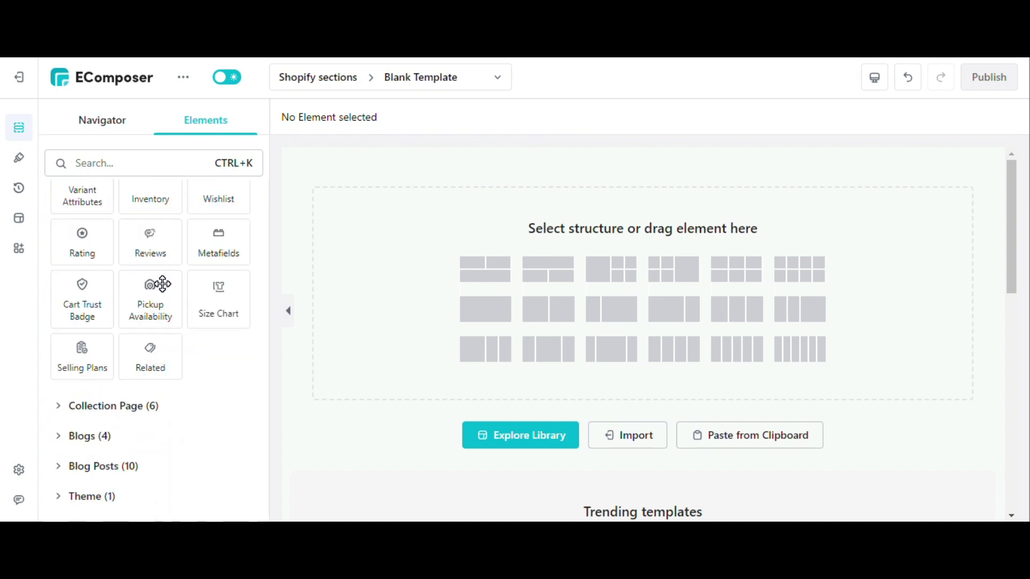
scroll(162, 284, "up", 8)
left_click(122, 293)
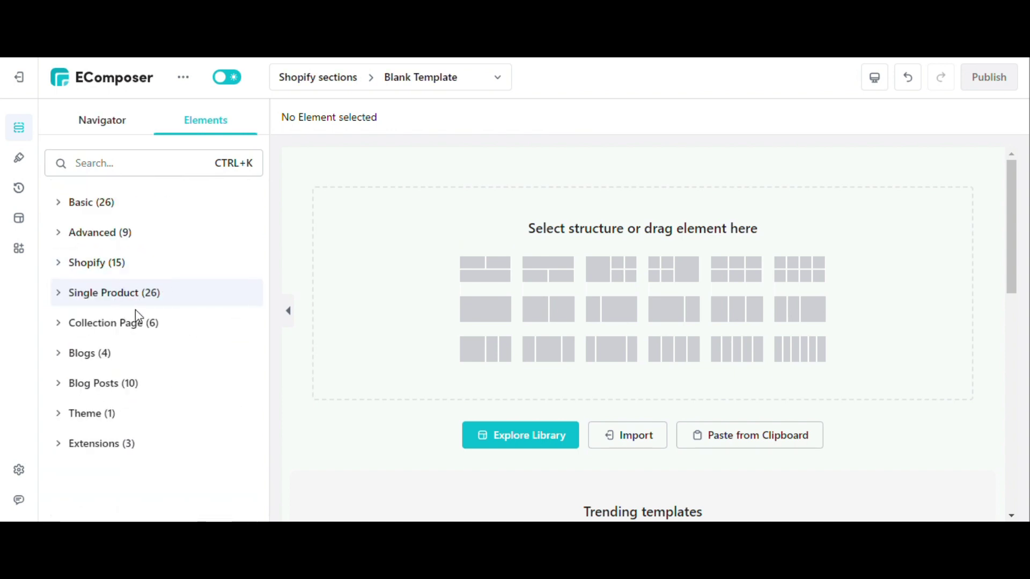
left_click(135, 322)
left_click(133, 324)
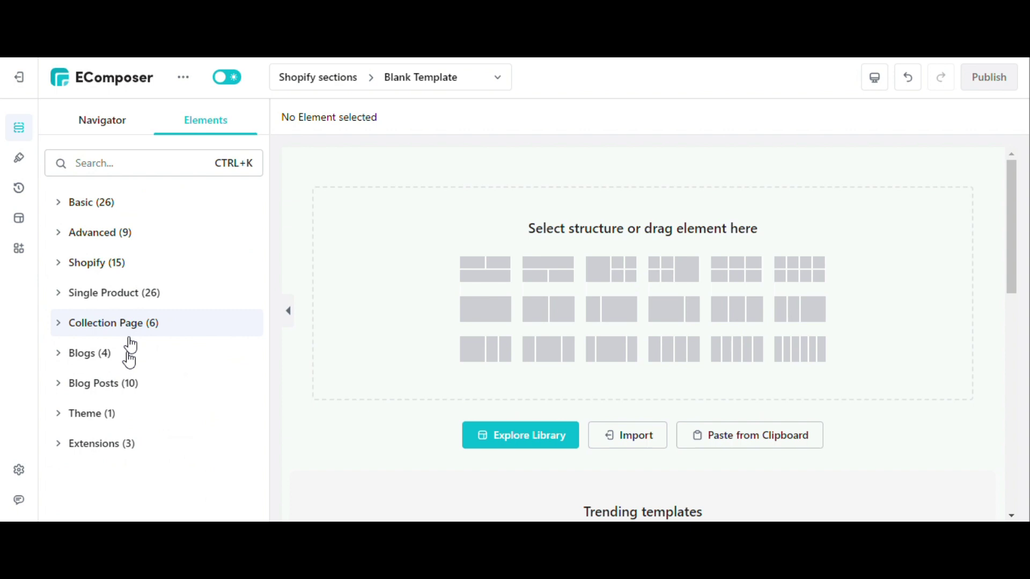
left_click(130, 354)
left_click(130, 356)
left_click(122, 384)
scroll(121, 386, "down", 4)
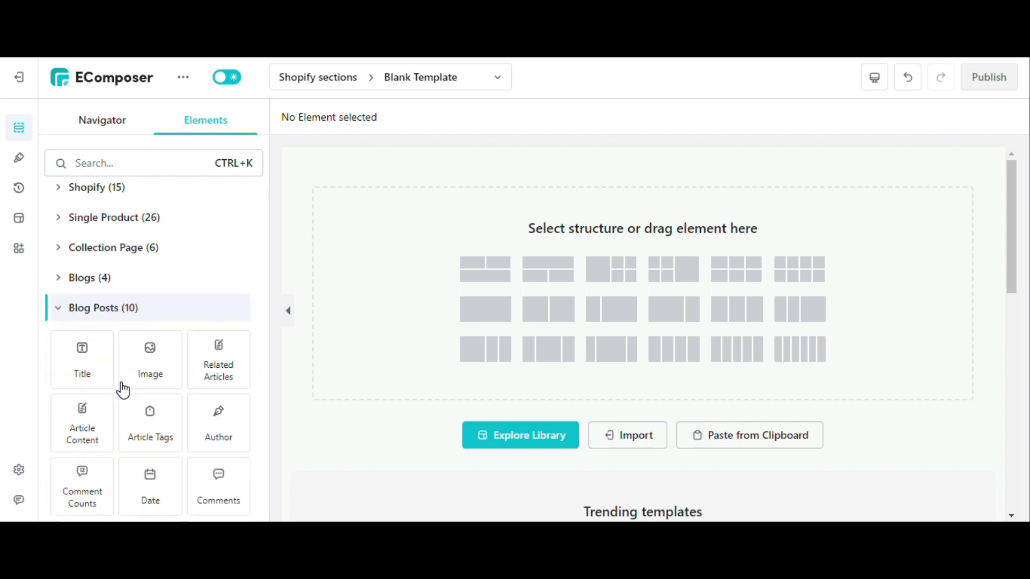
scroll(121, 386, "up", 4)
left_click(120, 384)
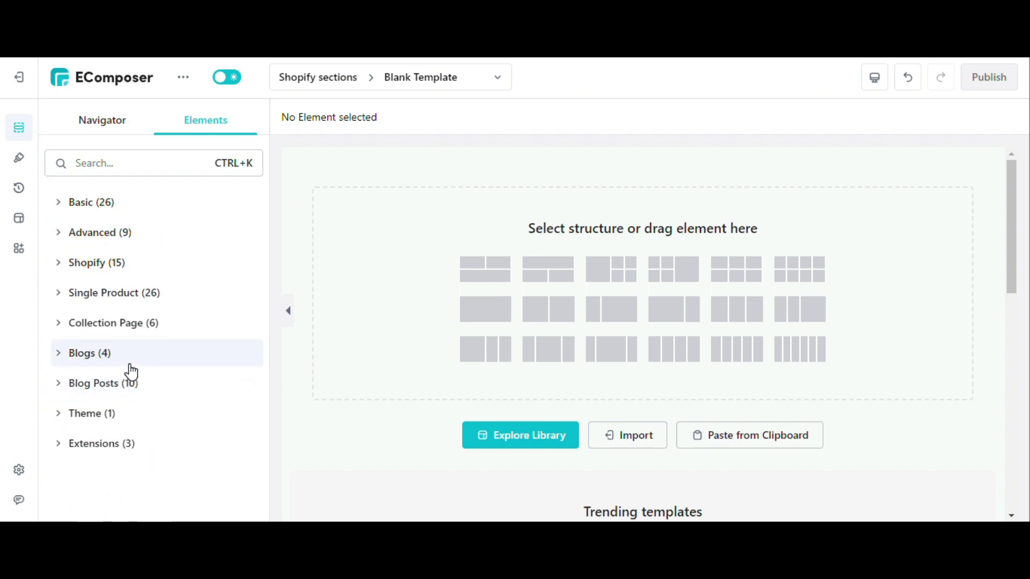
Review the Theme and Extensions groups, then open the Extension Library via Add More.
left_click(107, 413)
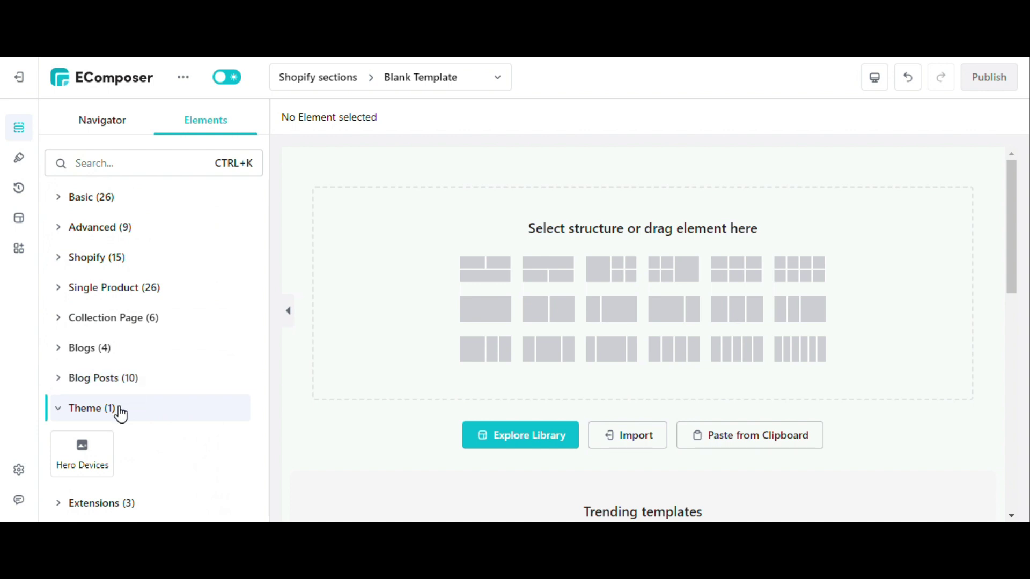
left_click(118, 413)
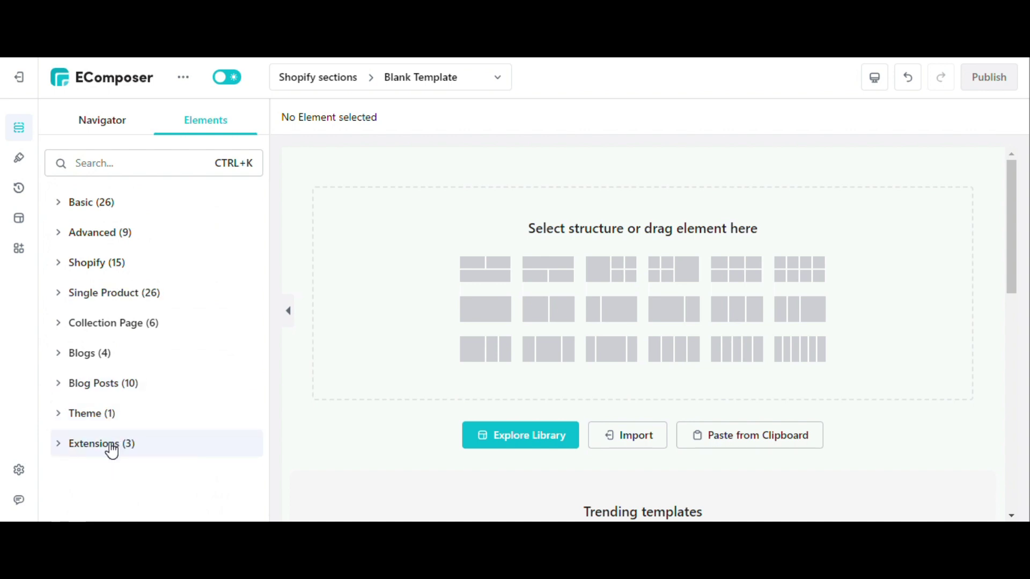
left_click(111, 444)
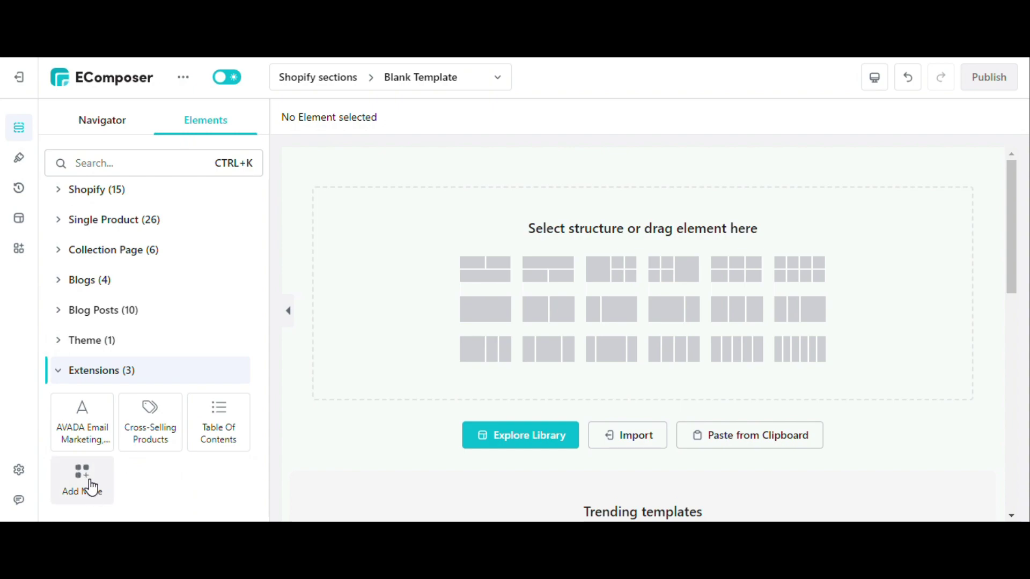
left_click(90, 483)
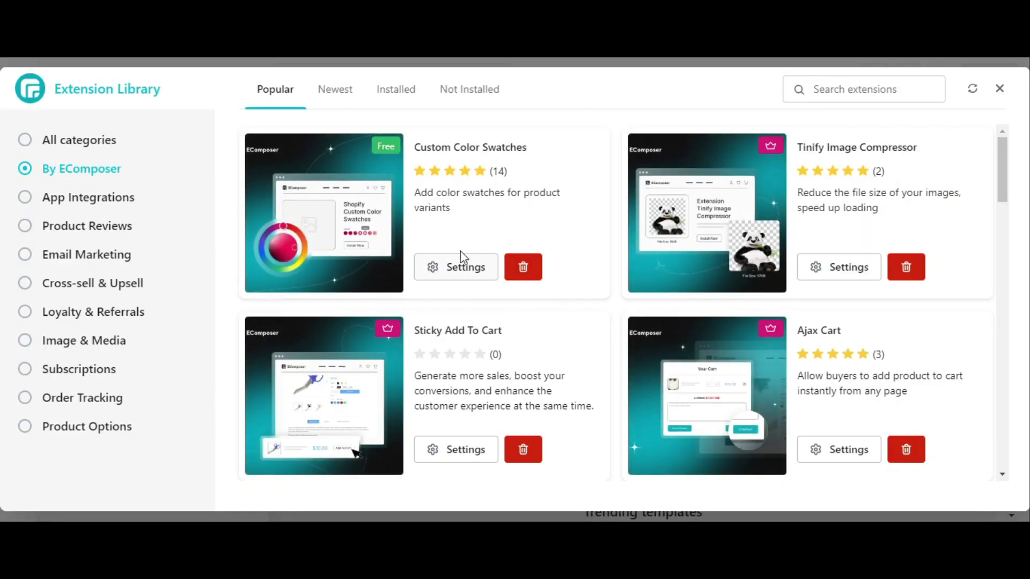
Scroll through the Extension Library's list, then close the library with its X.
scroll(462, 252, "down", 2)
scroll(465, 253, "down", 4)
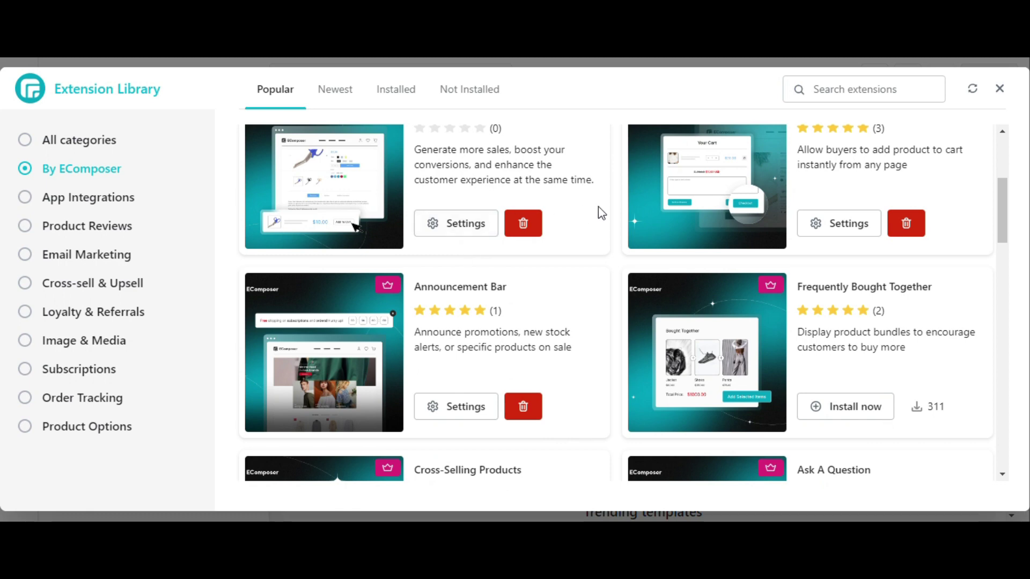
left_click(1000, 89)
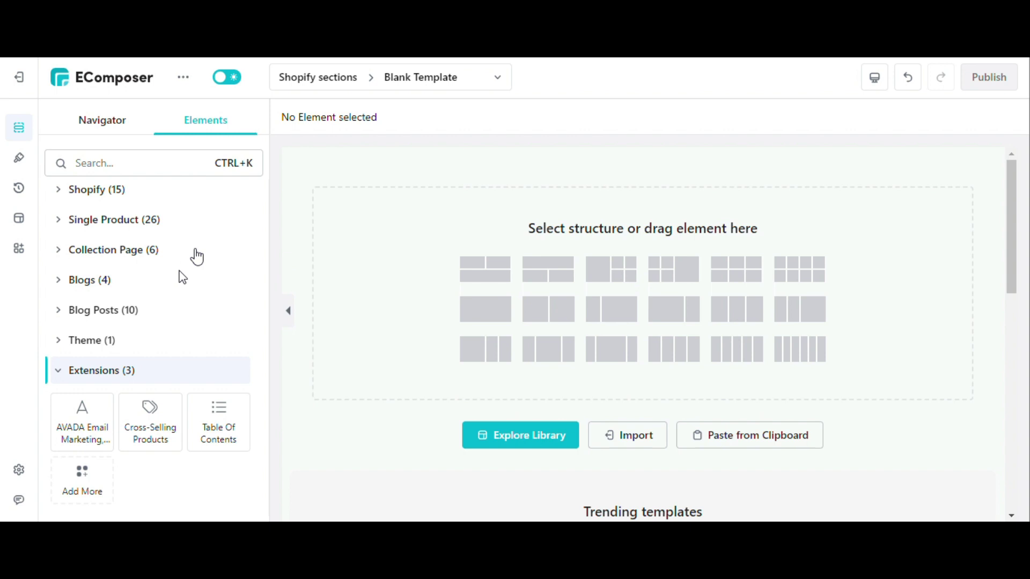
Search 'heading' with Ctrl+K and drag the Heading element onto the empty canvas.
left_click(119, 370)
key("ctrl+k")
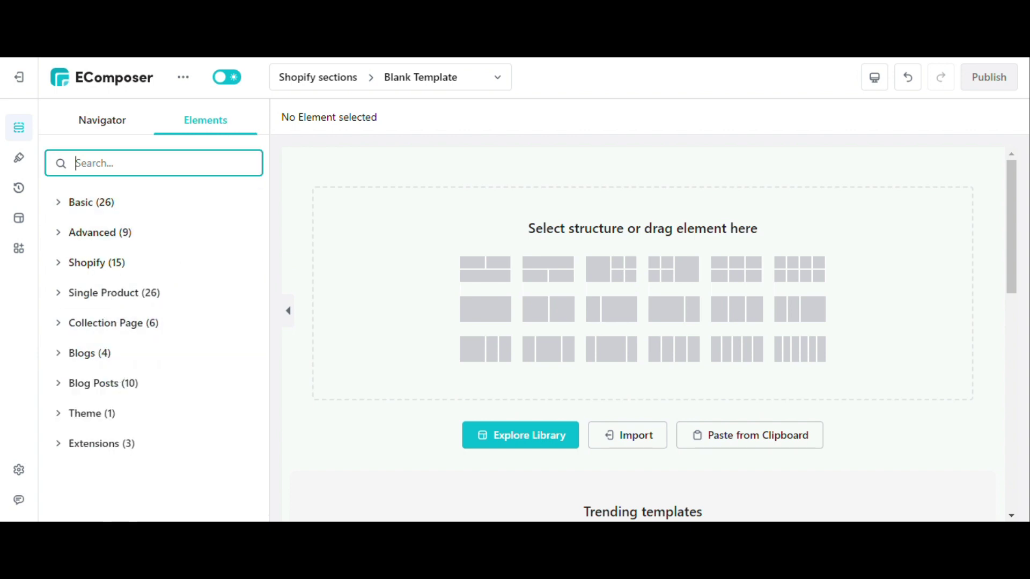
type("heading")
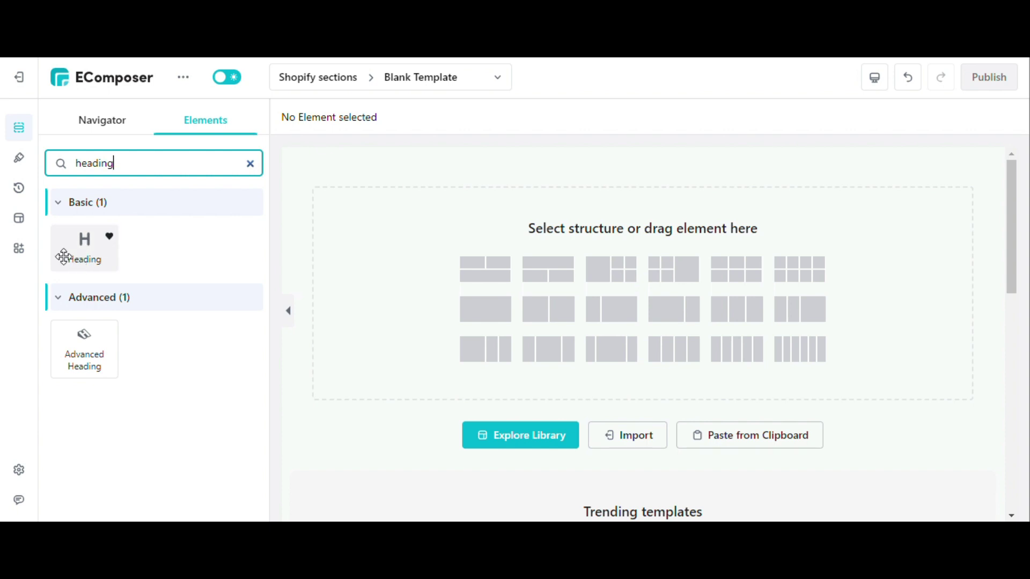
left_click_drag(63, 255, 643, 295)
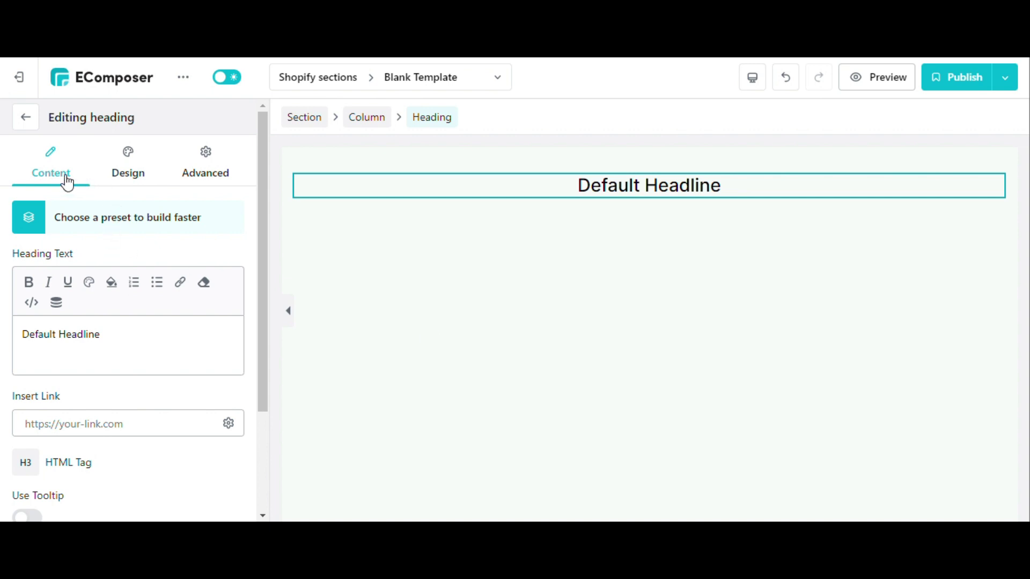
Look over the heading's Design and Advanced tabs, then return to Content.
left_click(127, 170)
left_click(224, 172)
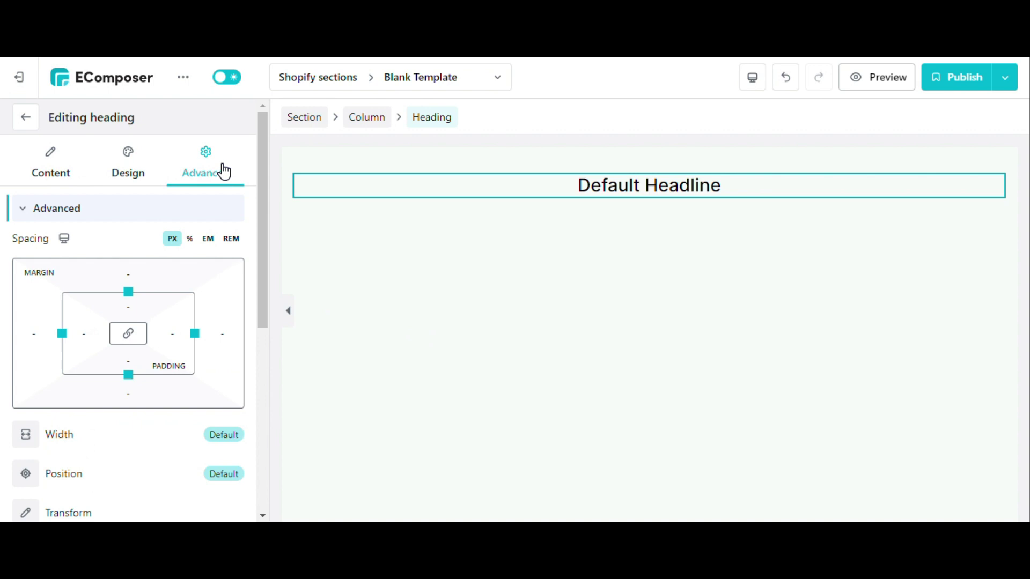
left_click(51, 168)
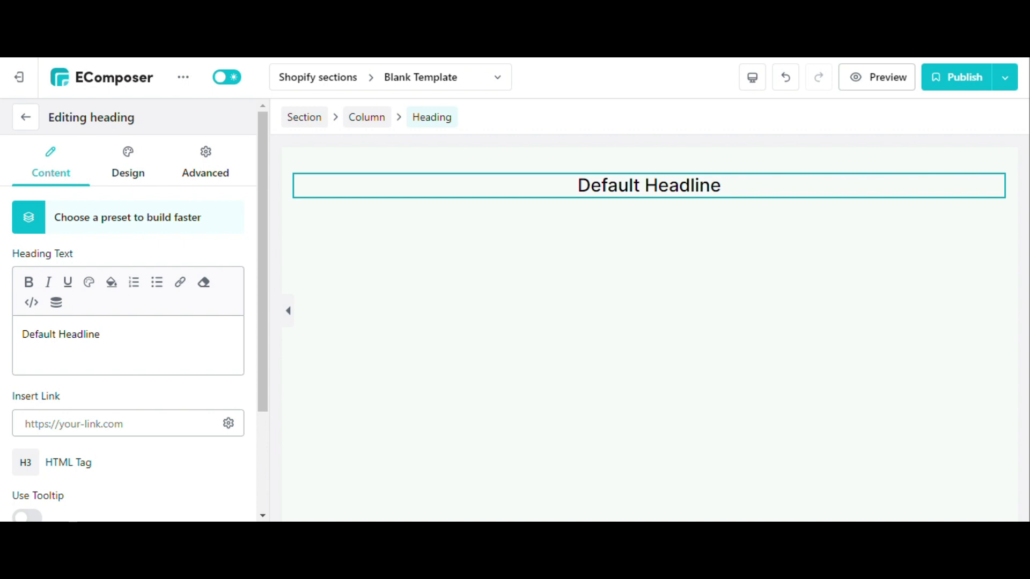
Enter ecomposer.io as the heading's link and check the HTML Tag levels.
type("eco")
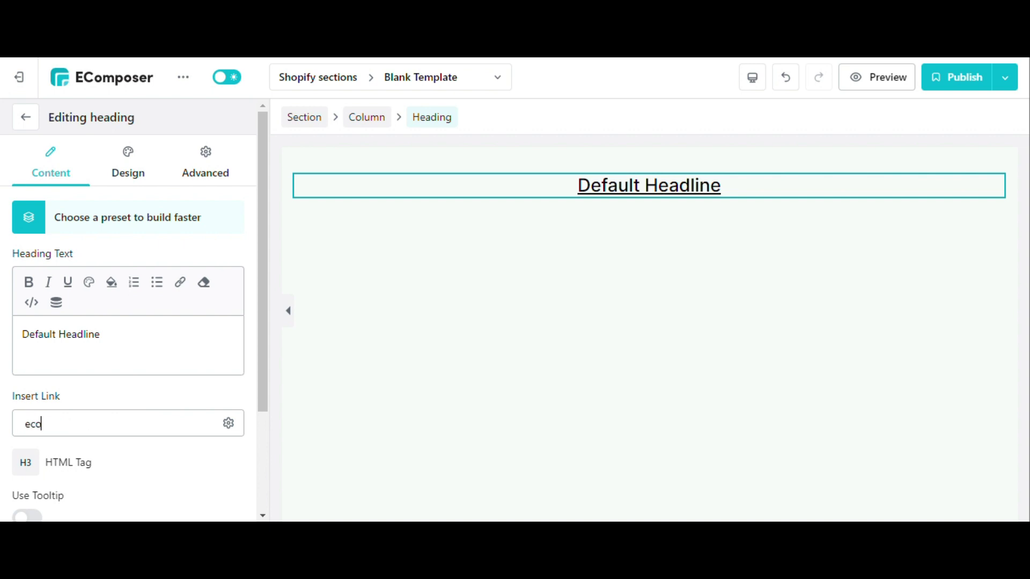
type("mposer.io")
left_click(28, 465)
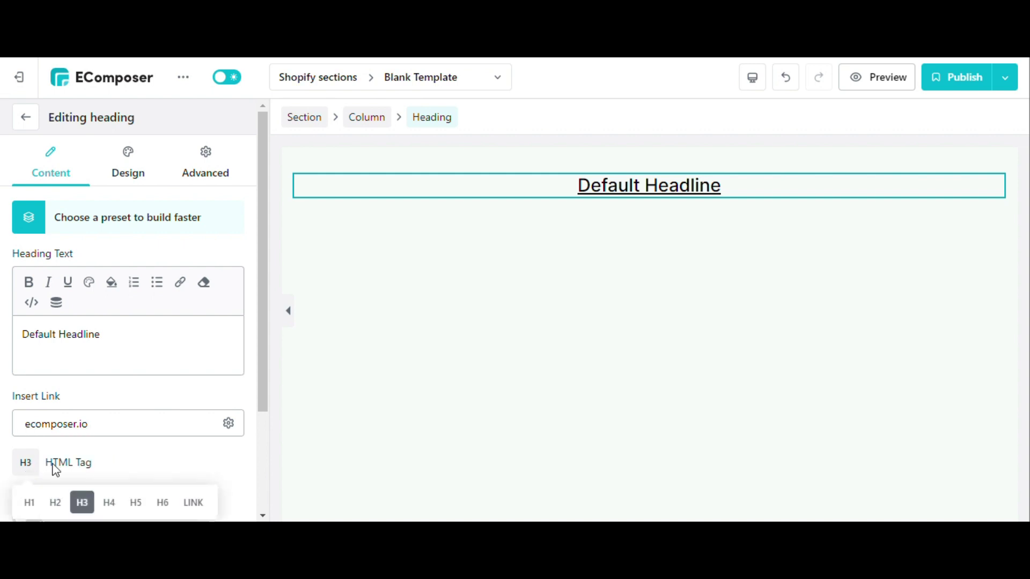
scroll(122, 461, "down", 2)
scroll(128, 465, "up", 2)
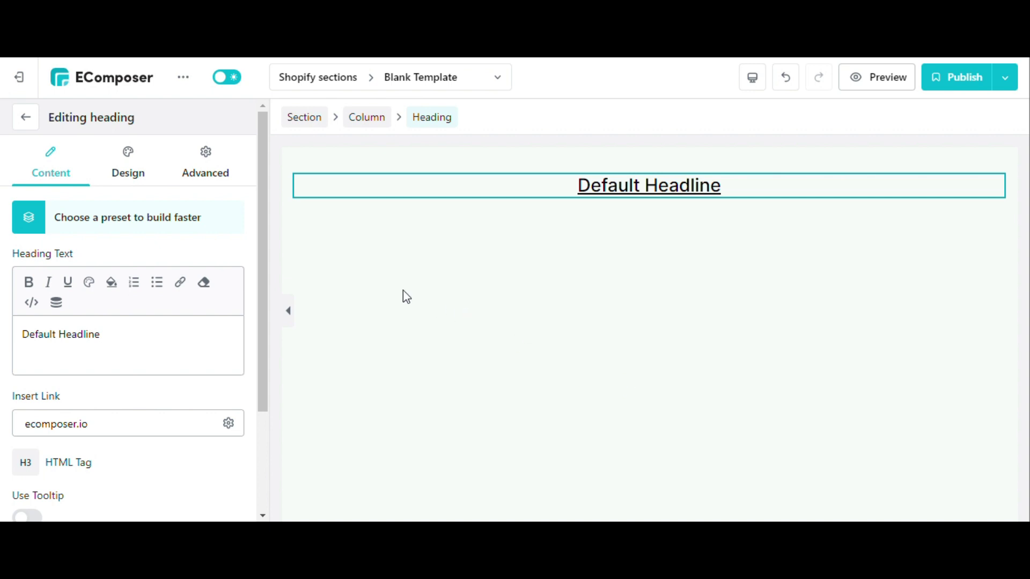
left_click(138, 183)
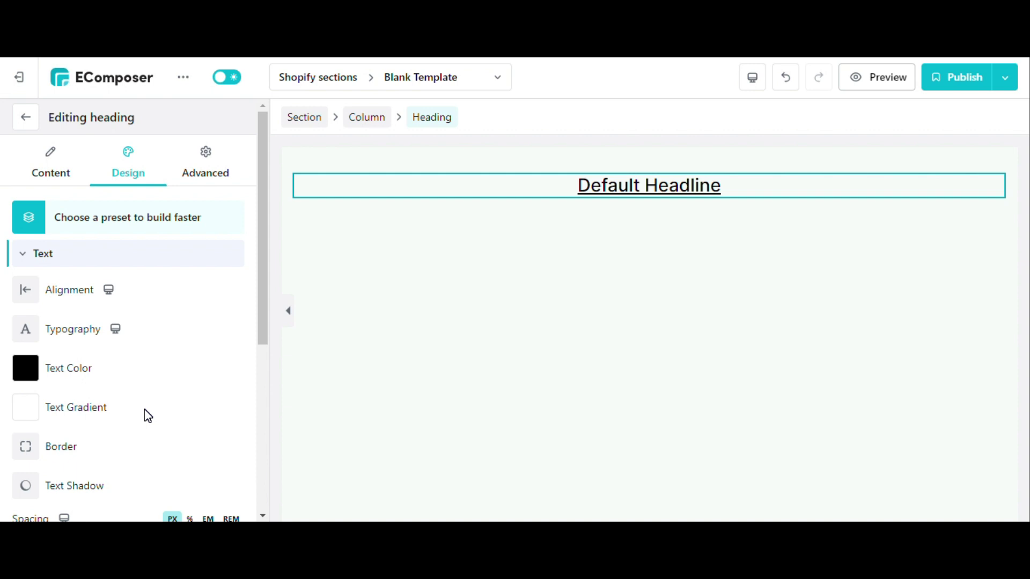
scroll(114, 454, "down", 2)
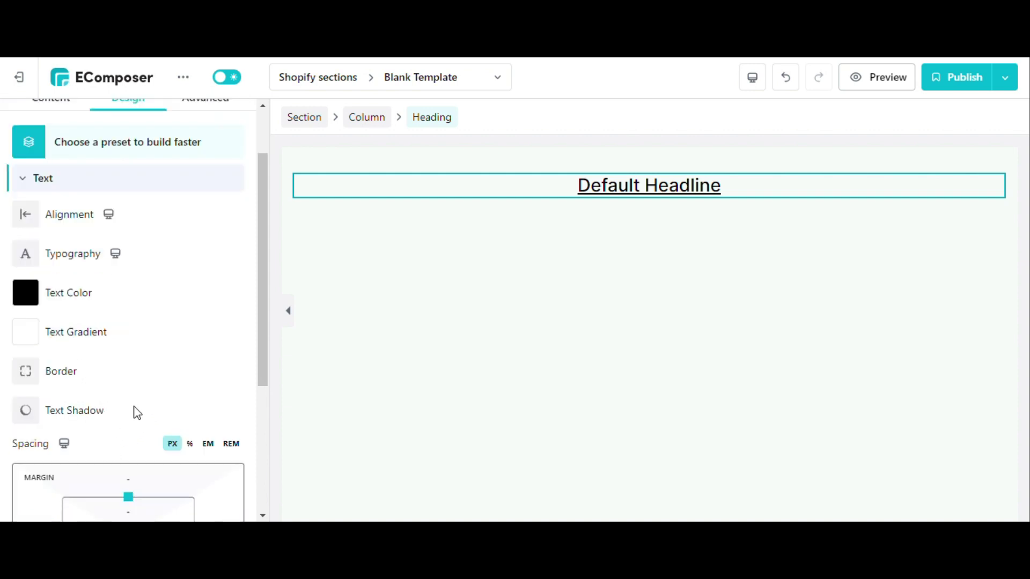
scroll(138, 418, "down", 2)
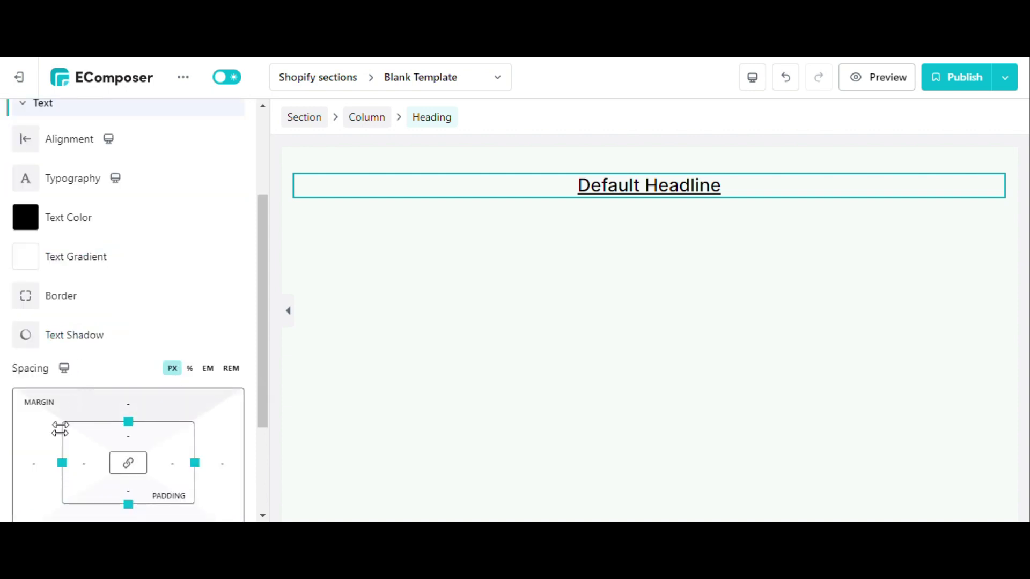
scroll(191, 467, "down", 3)
scroll(191, 467, "up", 7)
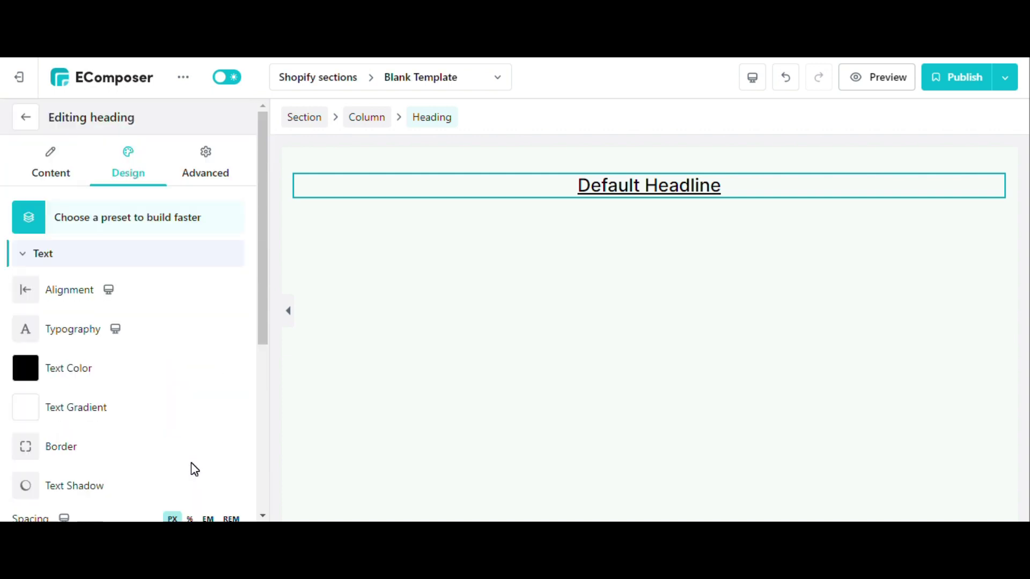
In the heading's Advanced tab, expand and collapse the spacing and Background sections.
left_click(212, 166)
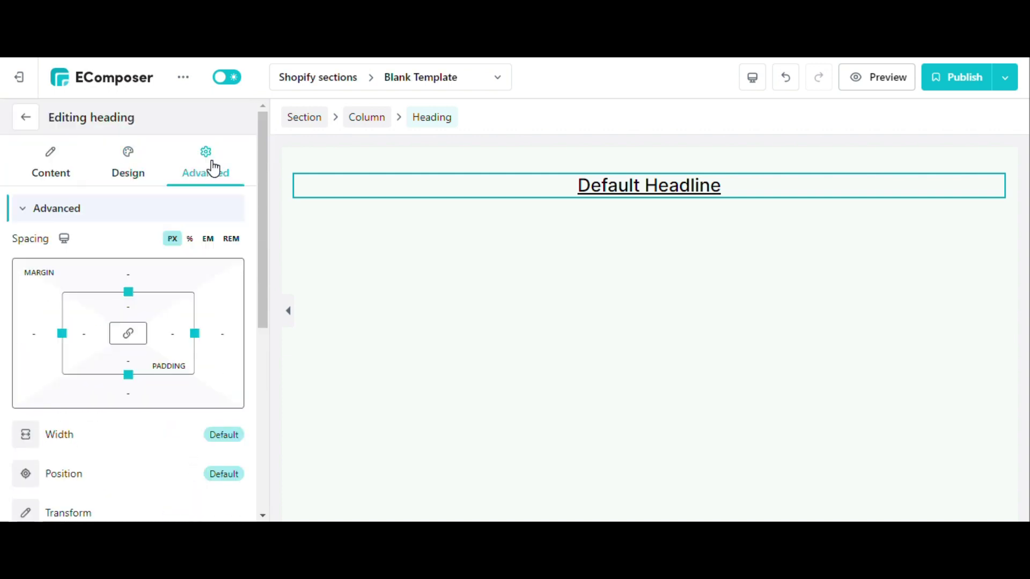
left_click(96, 211)
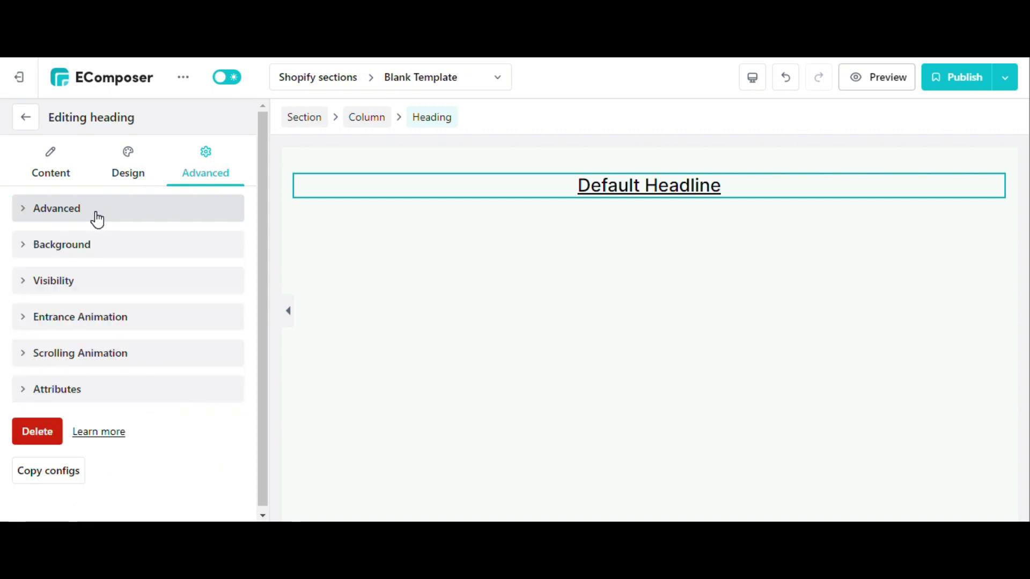
left_click(97, 218)
left_click(97, 221)
left_click(97, 255)
left_click(97, 256)
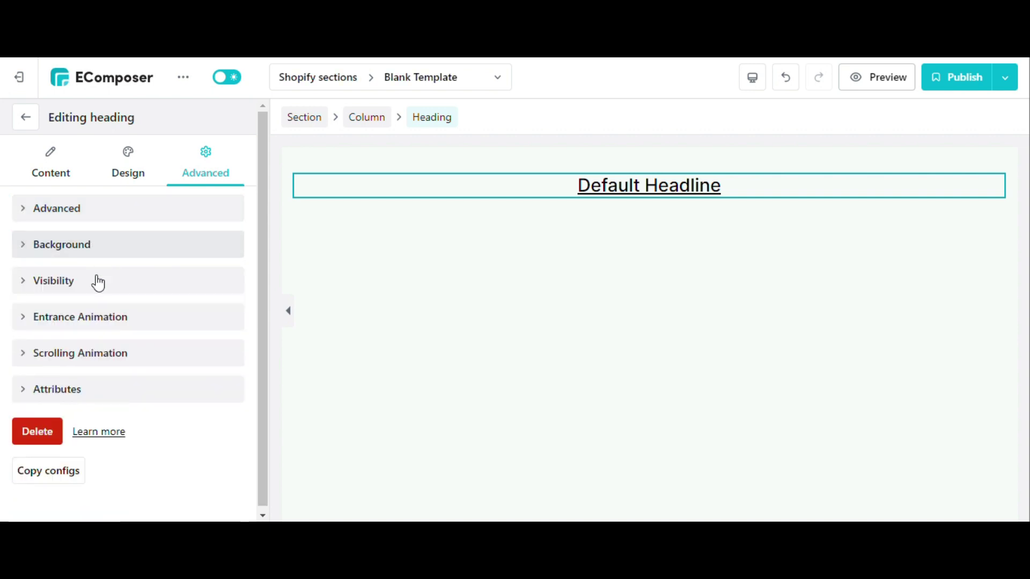
Expand and collapse the Visibility, Entrance Animation, Scrolling Animation and Attributes sections.
left_click(96, 290)
left_click(97, 291)
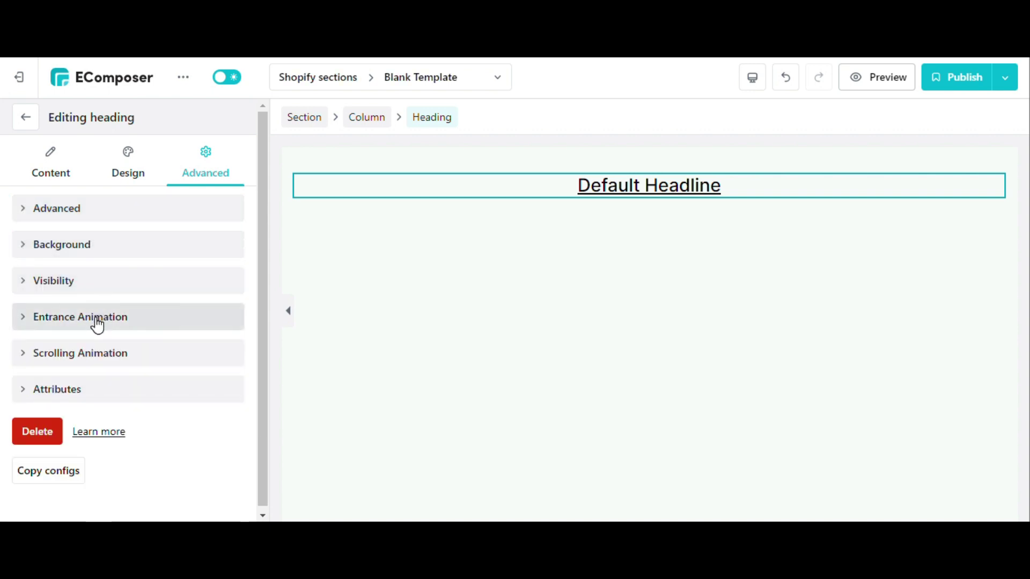
left_click(97, 321)
left_click(97, 322)
left_click(102, 356)
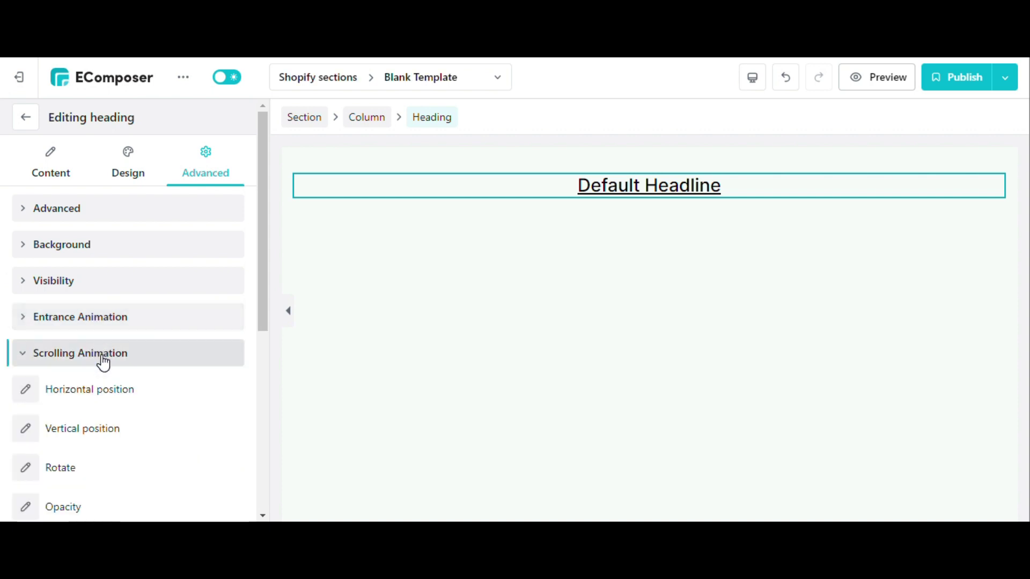
left_click(98, 360)
left_click(91, 398)
left_click(91, 400)
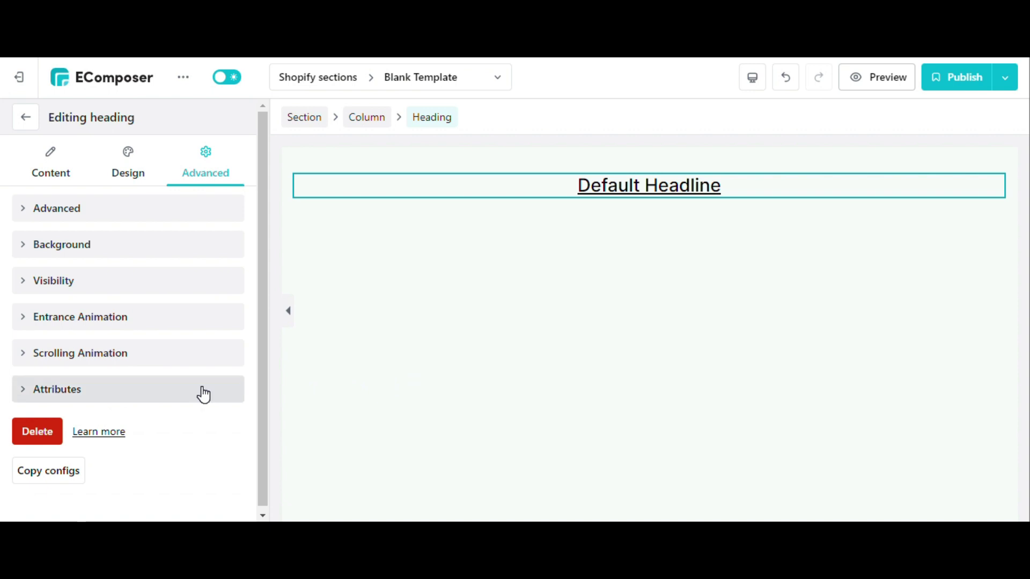
Apply the gradient Heading preset 3, briefly trying preset 4 before switching back.
left_click(48, 160)
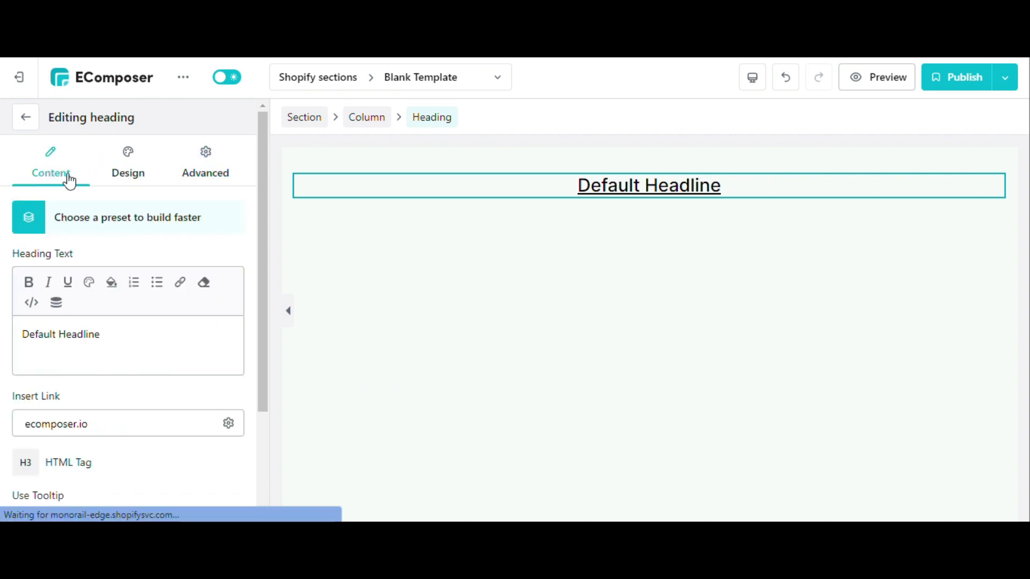
left_click(134, 221)
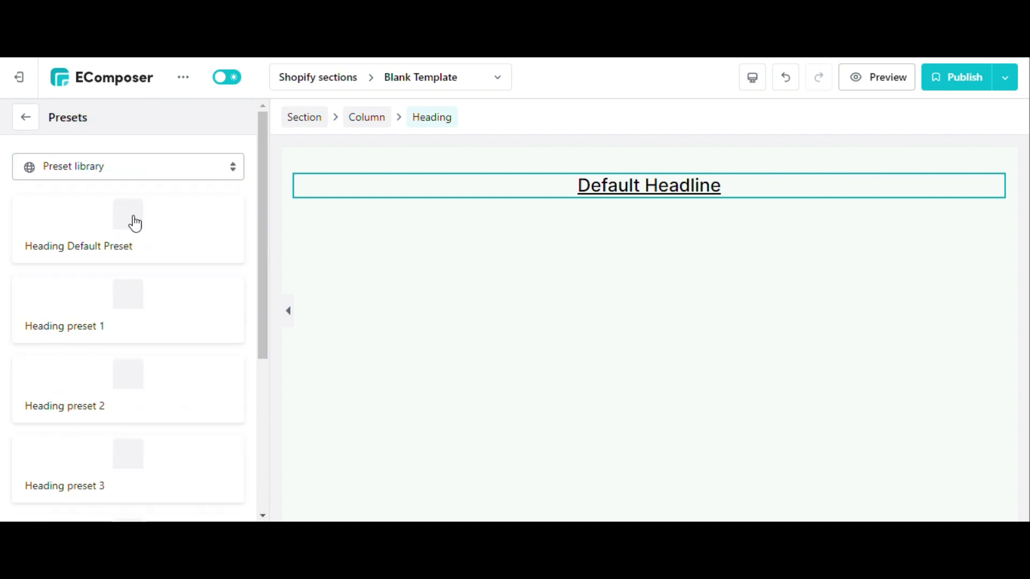
scroll(185, 309, "down", 4)
scroll(184, 309, "down", 3)
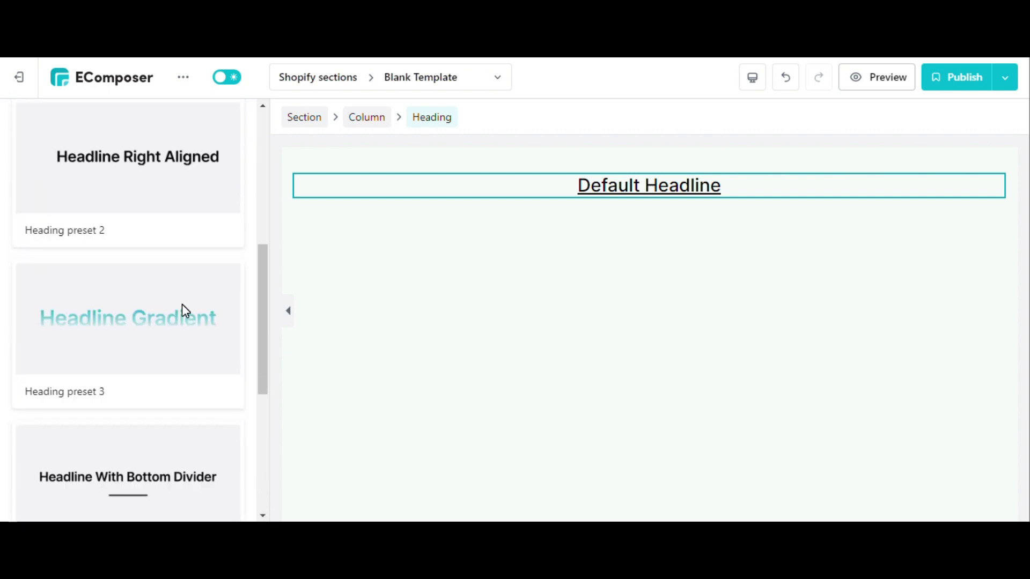
mouse_move(182, 307)
left_click(109, 320)
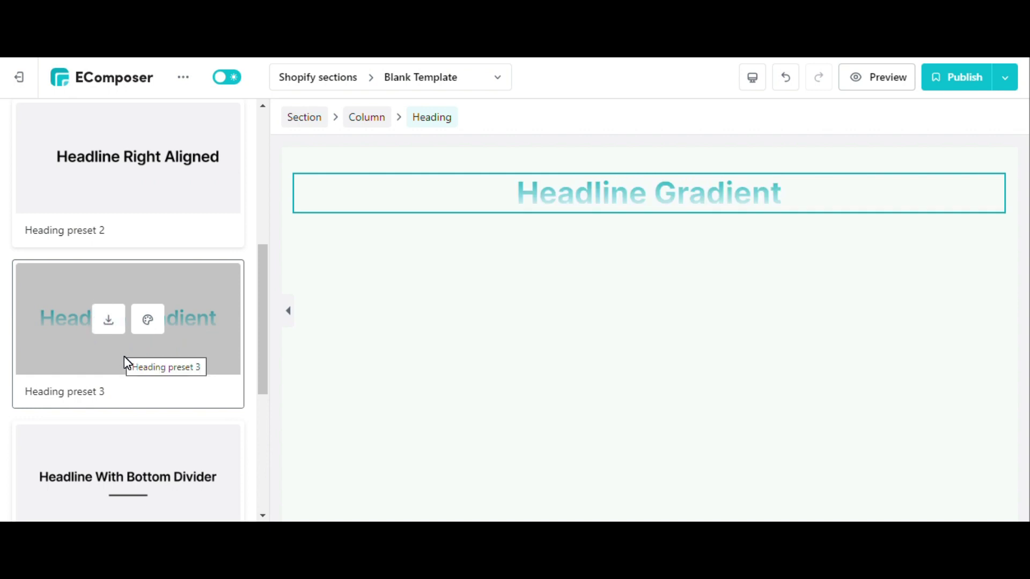
scroll(124, 356, "down", 2)
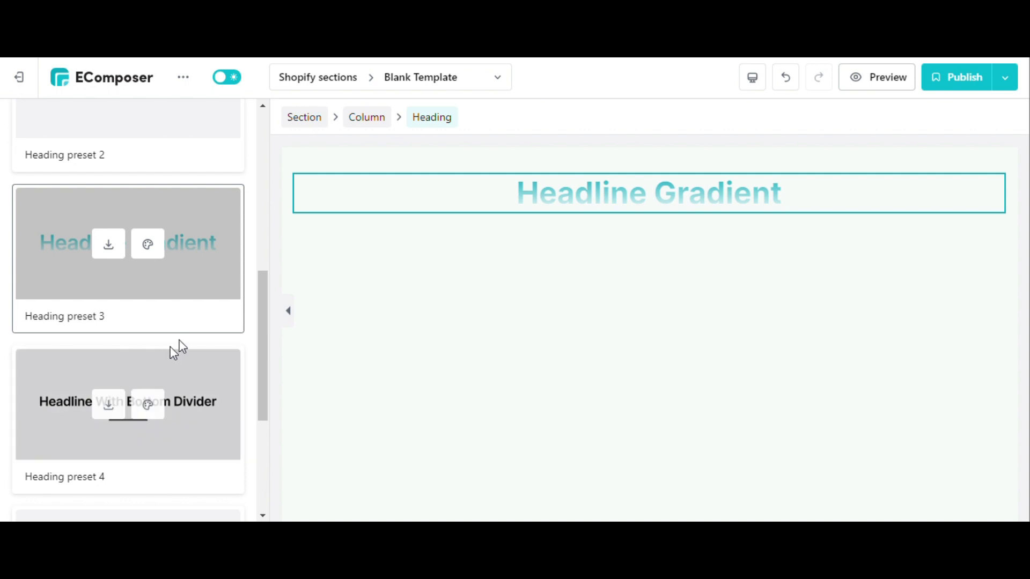
left_click(109, 404)
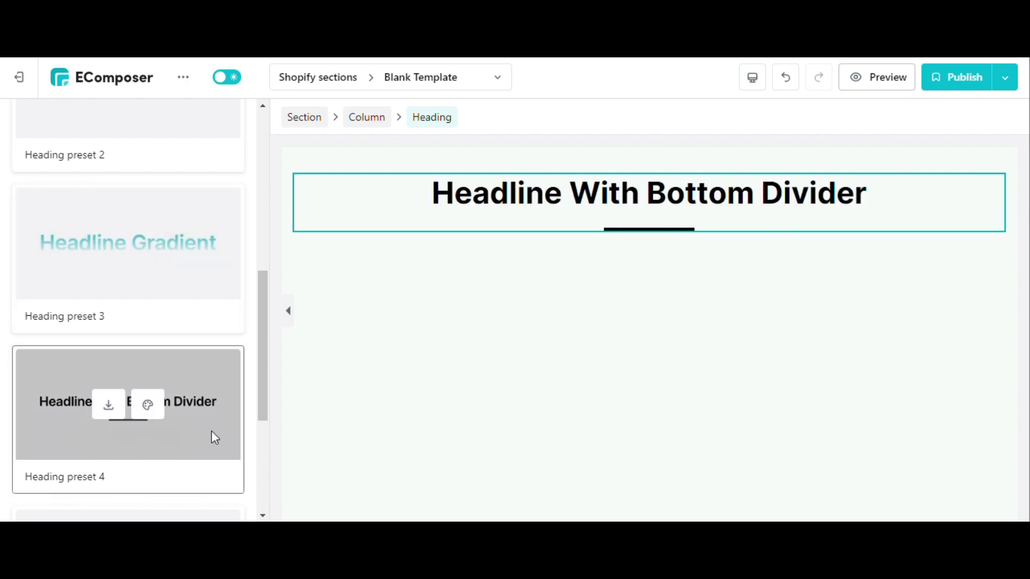
left_click(109, 244)
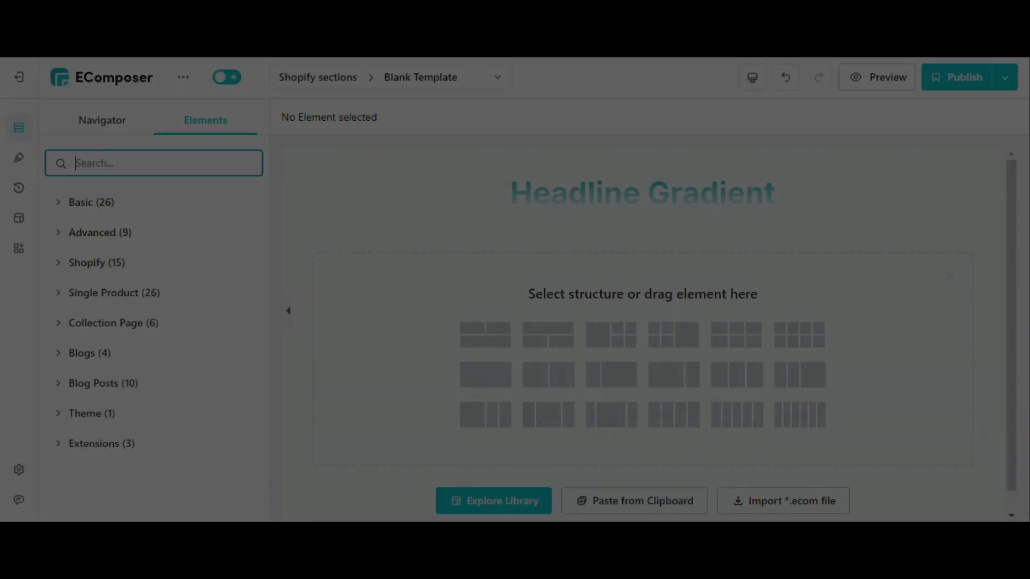
Search 'slider' and drag the Slider element onto the canvas below the heading.
type("slider")
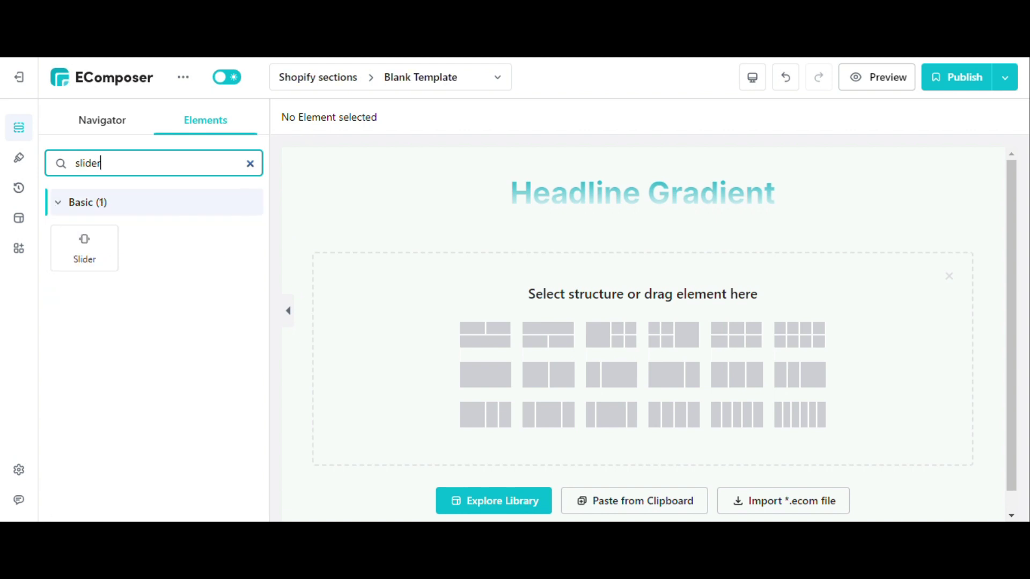
left_click(161, 241)
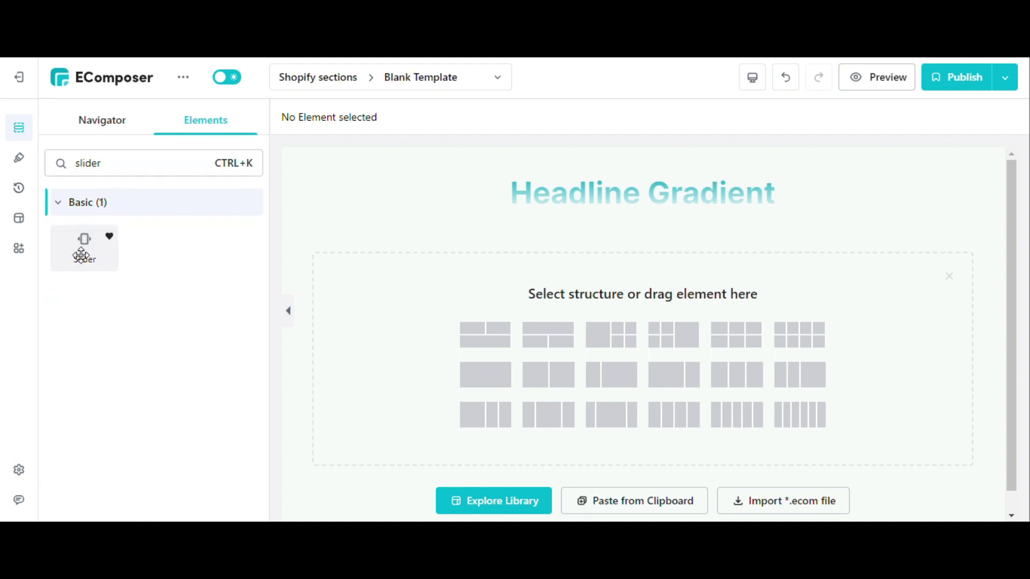
left_click_drag(82, 255, 620, 371)
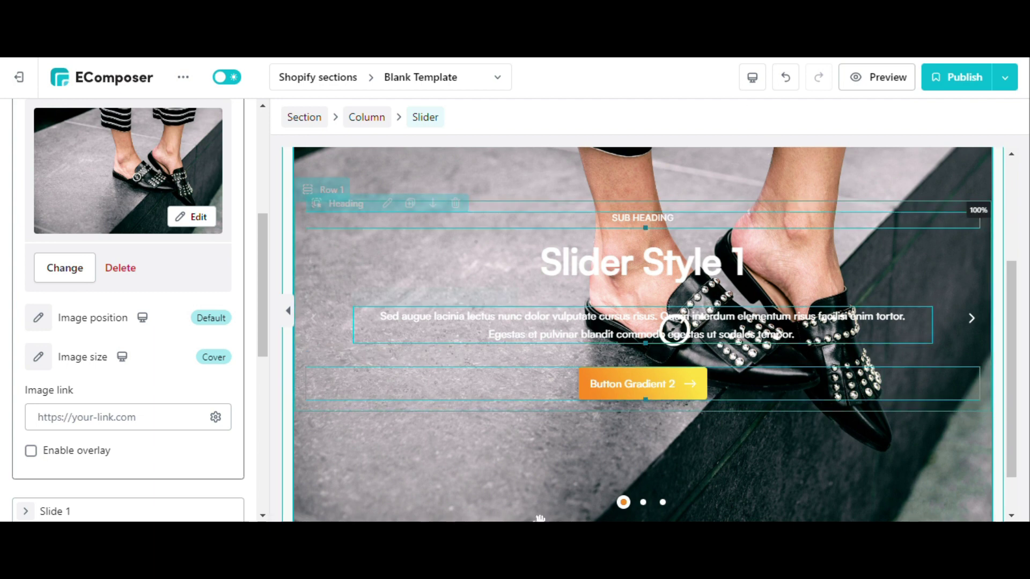
Collapse Slide 1 in the Slides list and add a fourth, empty Cover slide.
scroll(143, 316, "up", 5)
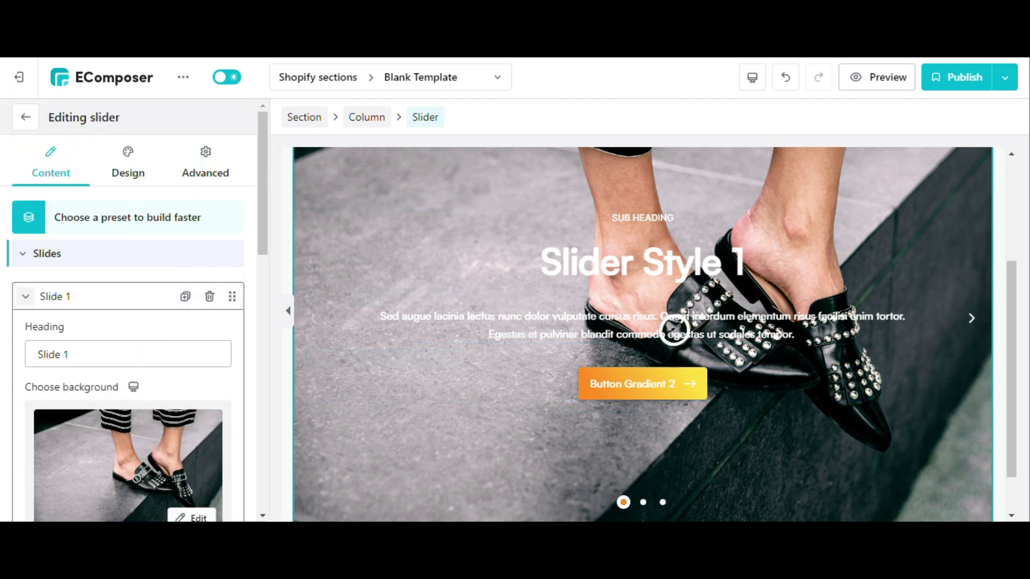
left_click(131, 354)
left_click(100, 300)
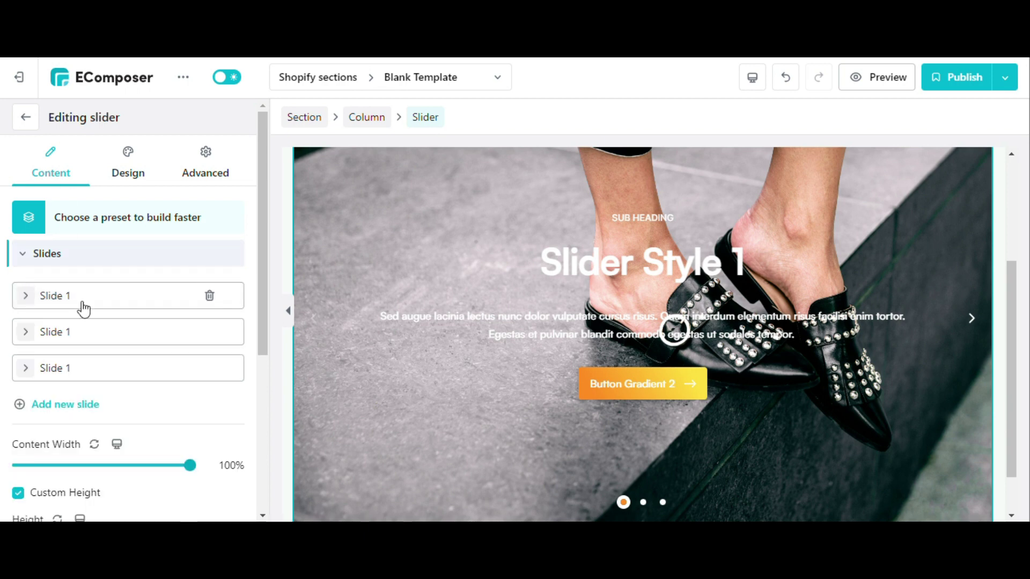
scroll(104, 306, "down", 1)
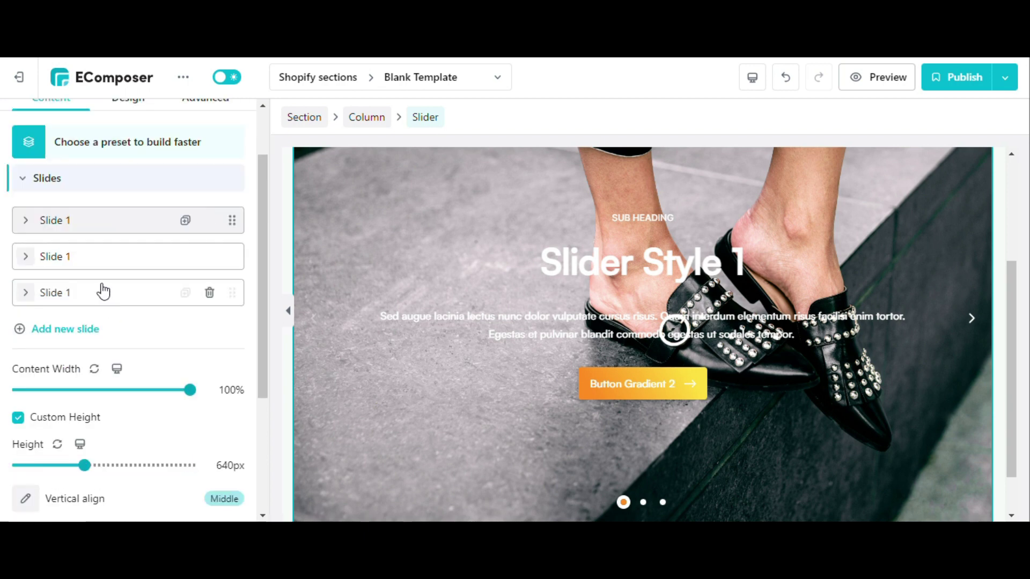
left_click(86, 335)
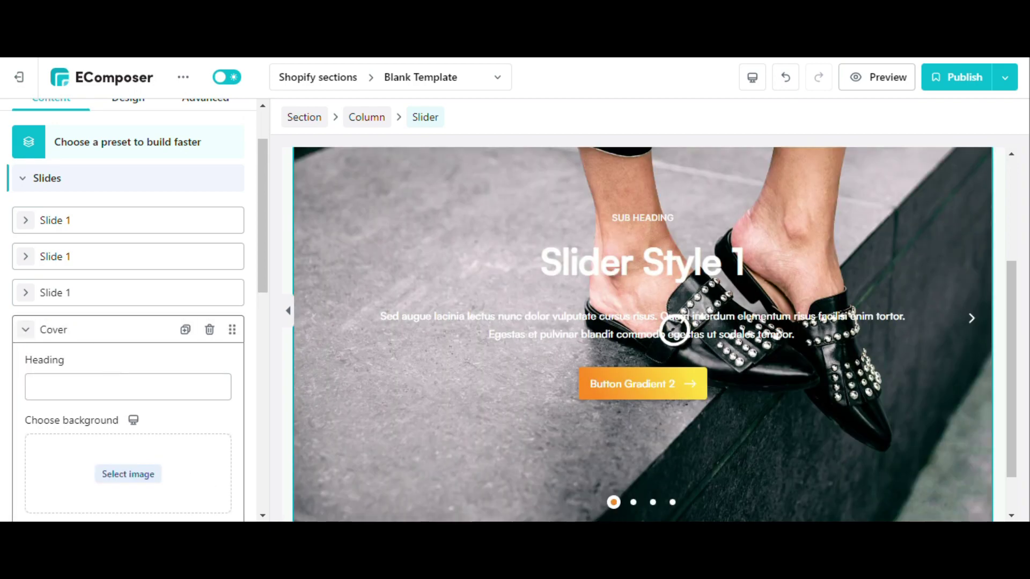
scroll(102, 377, "down", 4)
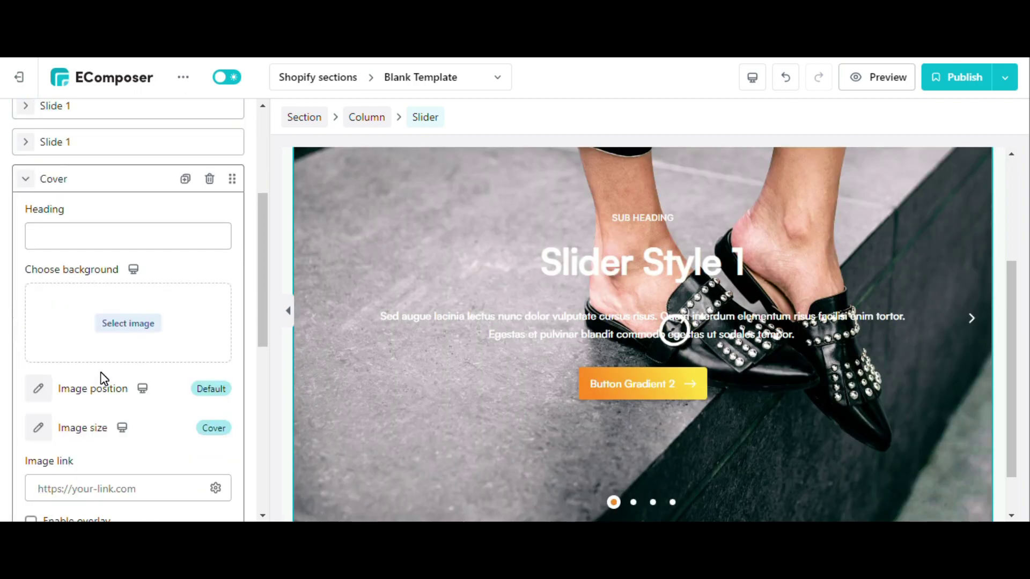
scroll(102, 370, "up", 1)
scroll(105, 369, "up", 4)
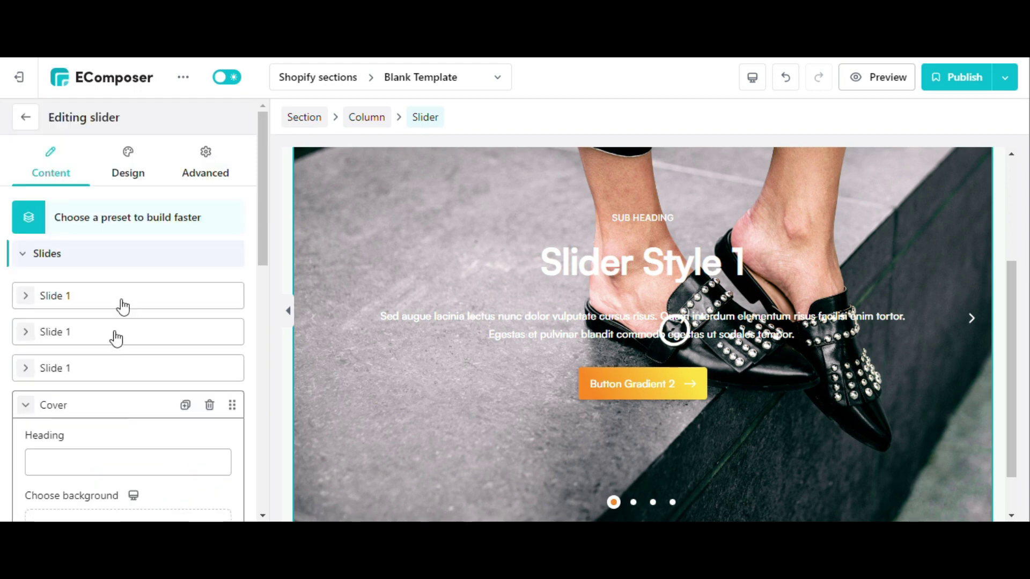
Scroll through the slider's Design settings, then review its Advanced spacing and layout options.
left_click(135, 161)
scroll(130, 335, "down", 5)
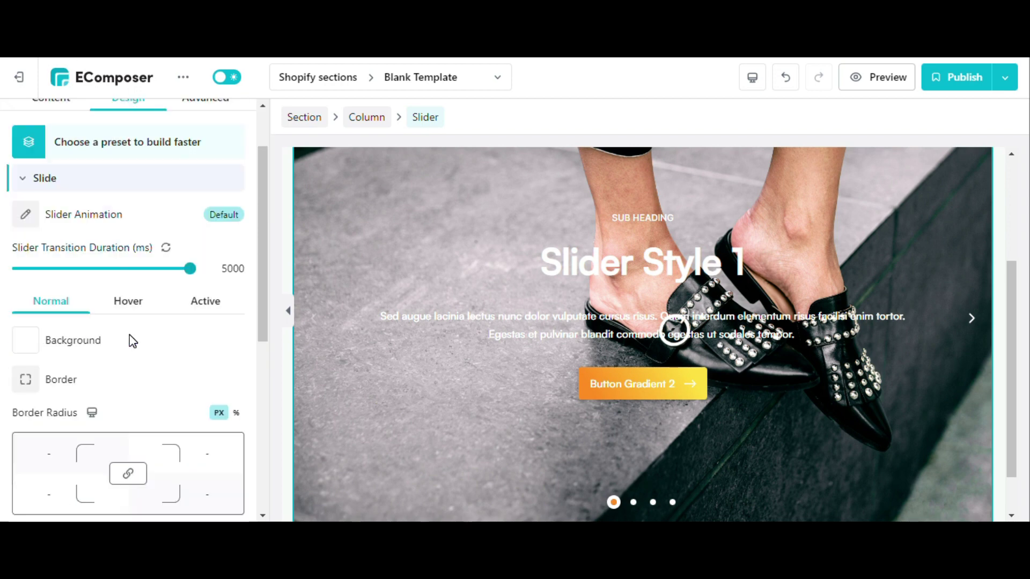
scroll(130, 335, "down", 4)
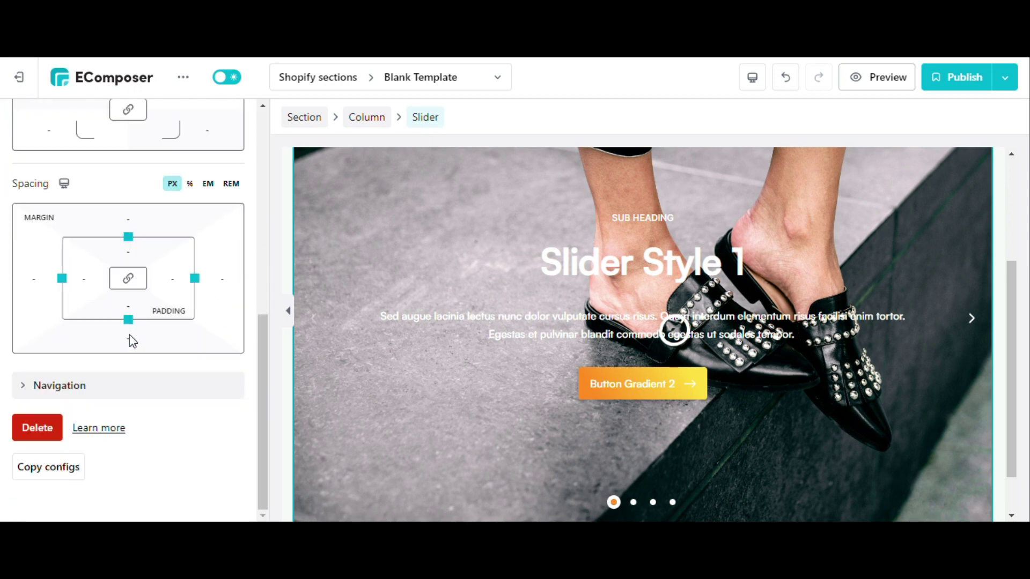
scroll(129, 334, "up", 8)
left_click(208, 155)
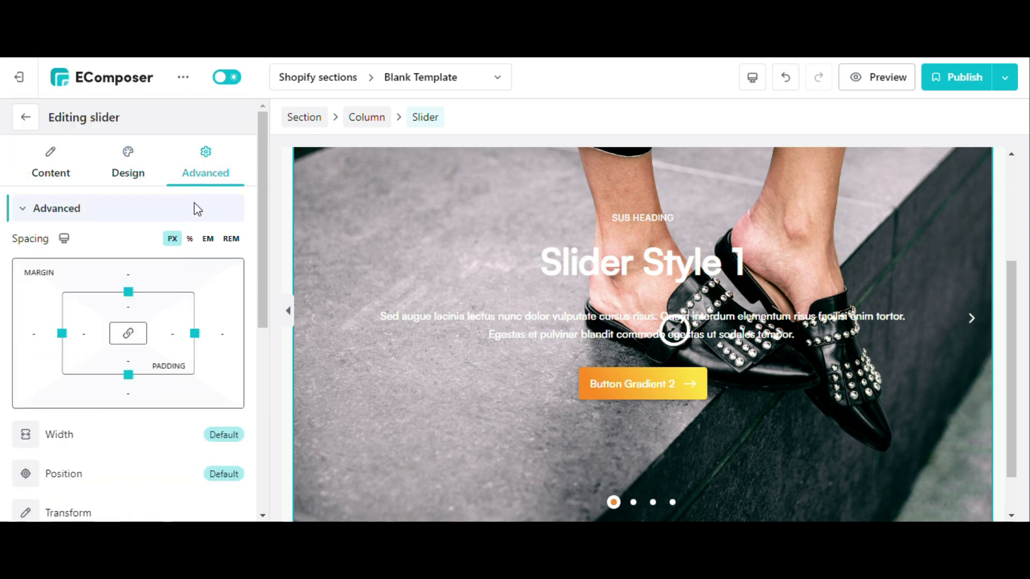
scroll(168, 255, "down", 5)
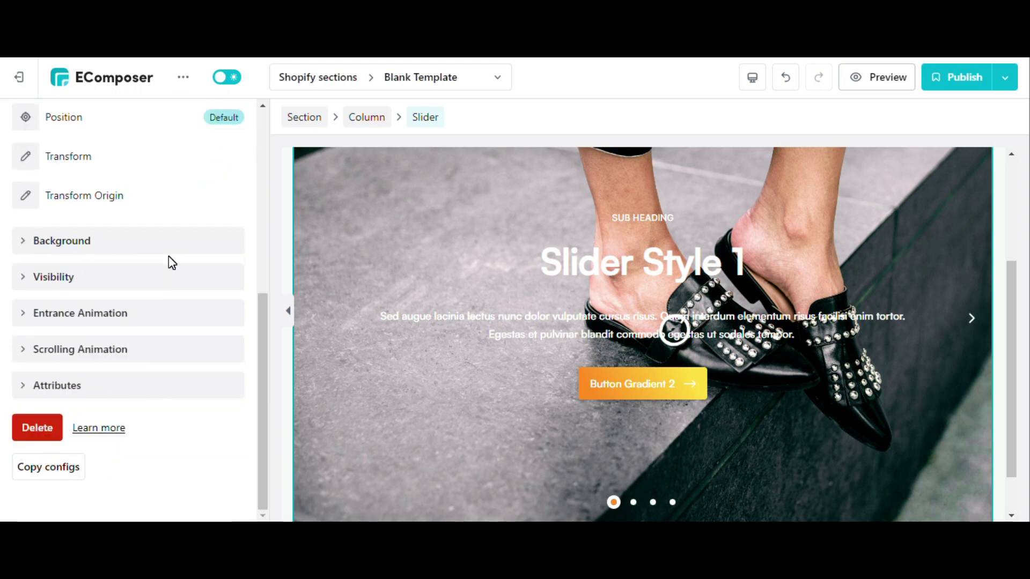
scroll(171, 263, "up", 6)
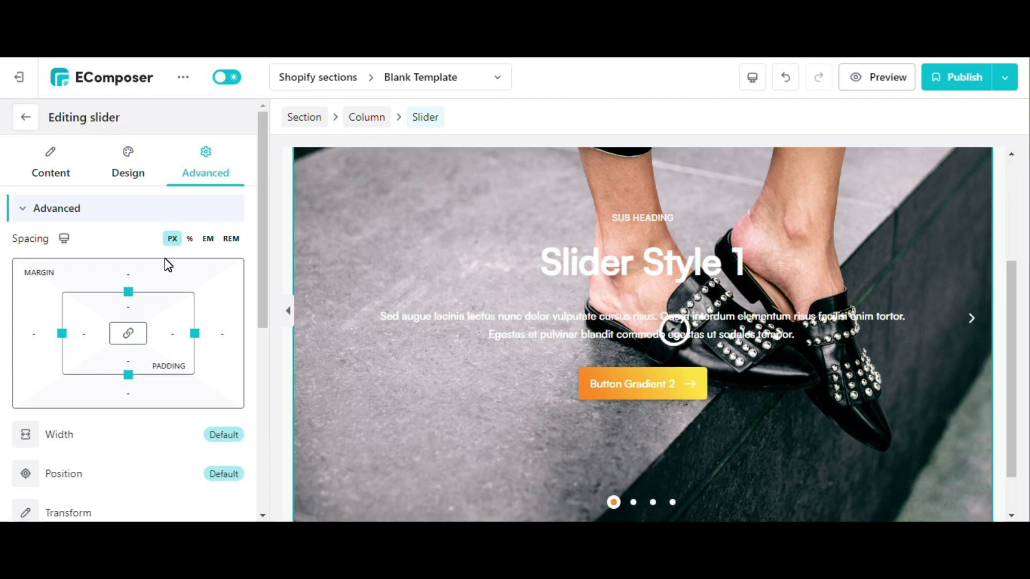